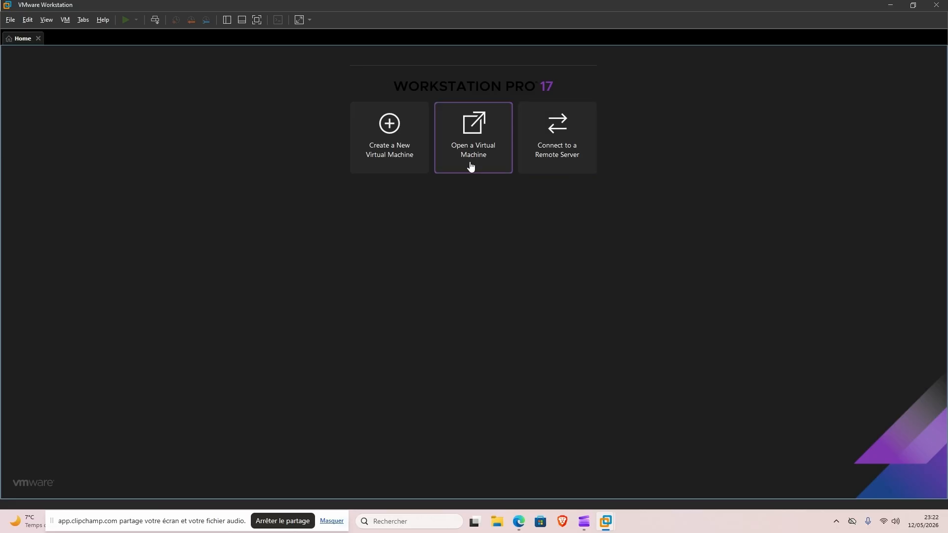
# Step: Start creating a new virtual machine using the Custom (advanced) configuration
pyautogui.click(389, 131)
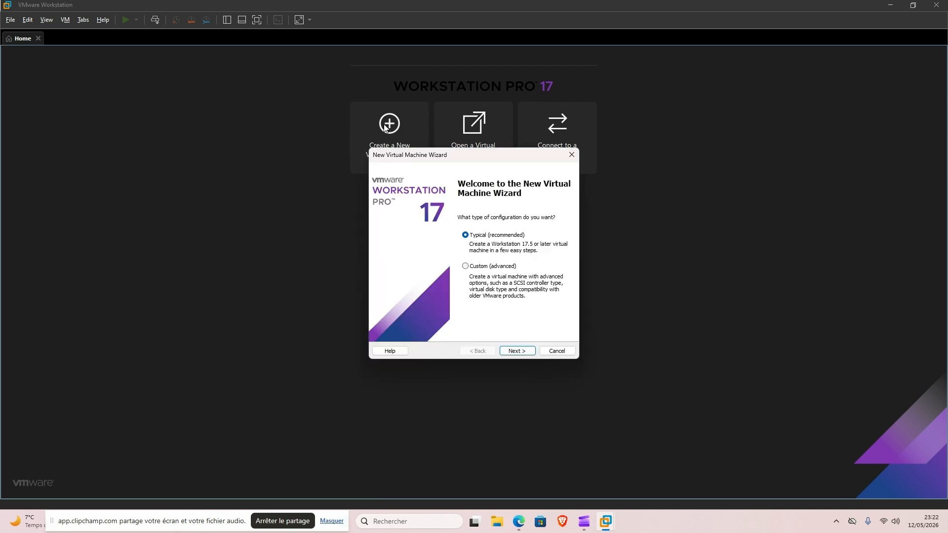
pyautogui.click(466, 267)
pyautogui.click(519, 351)
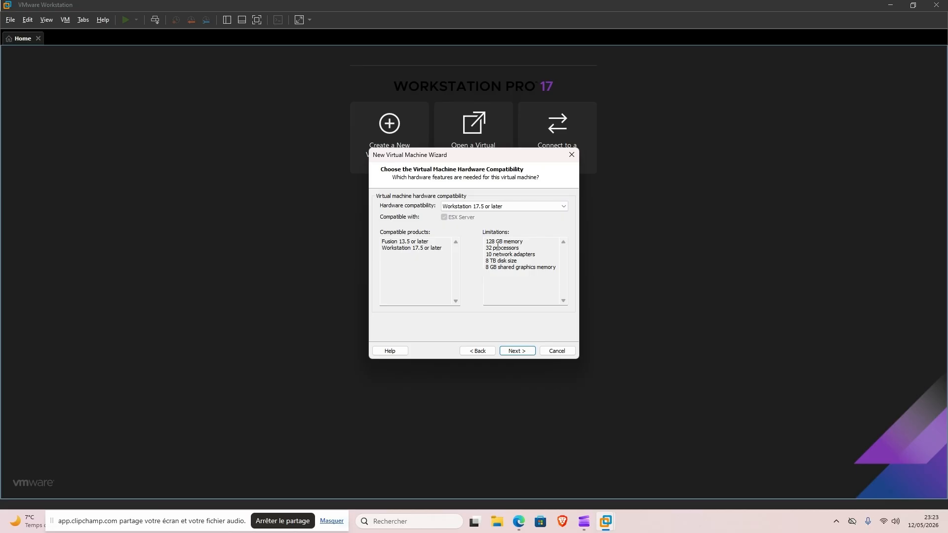
# Step: Review the hardware limitations and accept Workstation 17.5 or later as the hardware compatibility
pyautogui.moveTo(513, 238); pyautogui.dragTo(483, 255)
pyautogui.click(533, 255)
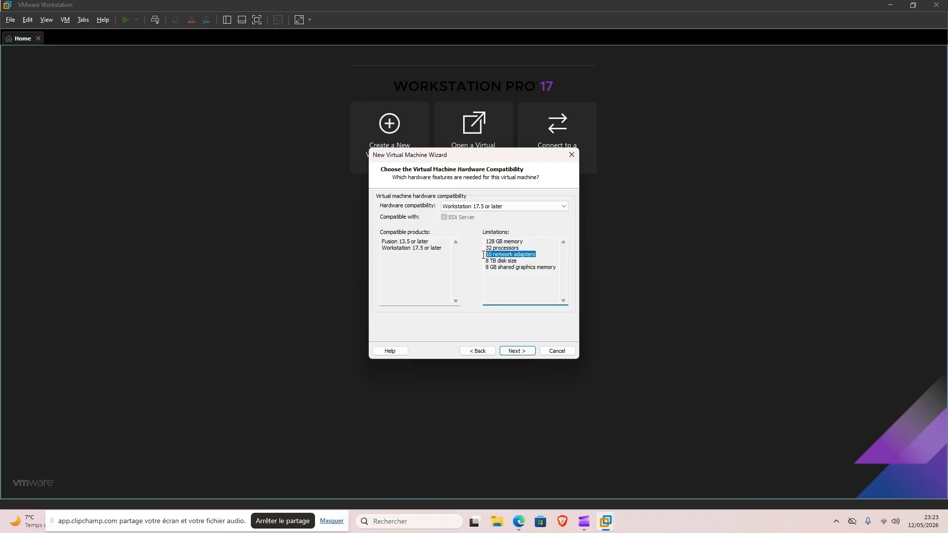
pyautogui.moveTo(518, 260); pyautogui.dragTo(486, 260)
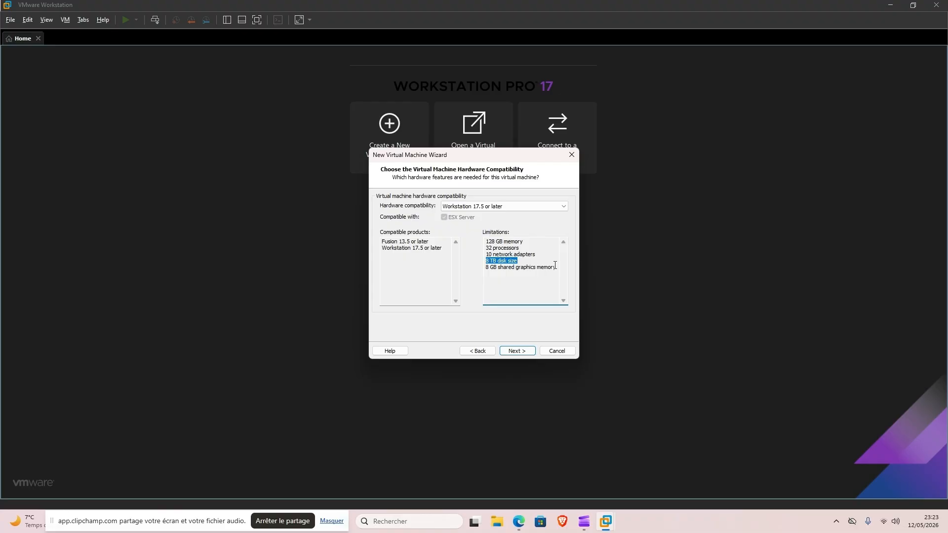
pyautogui.moveTo(555, 266); pyautogui.dragTo(492, 284)
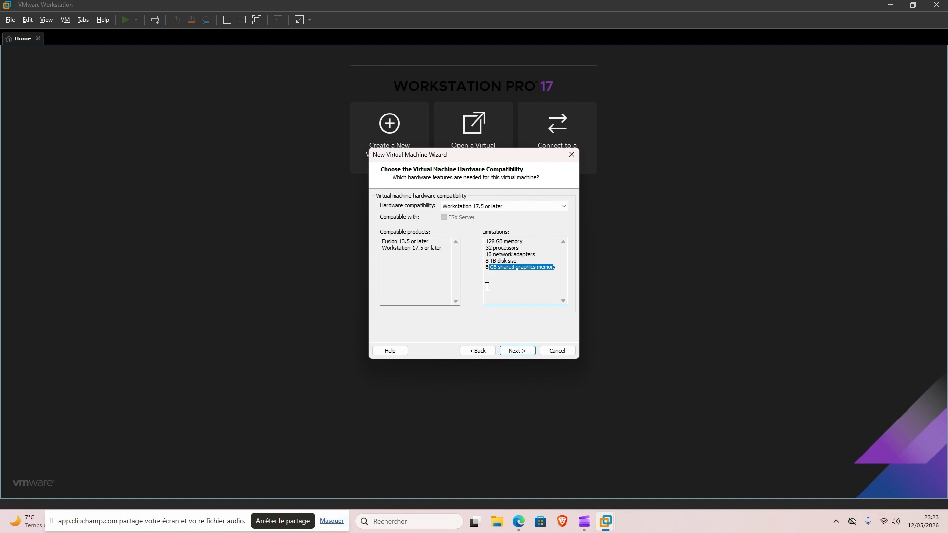
pyautogui.click(521, 350)
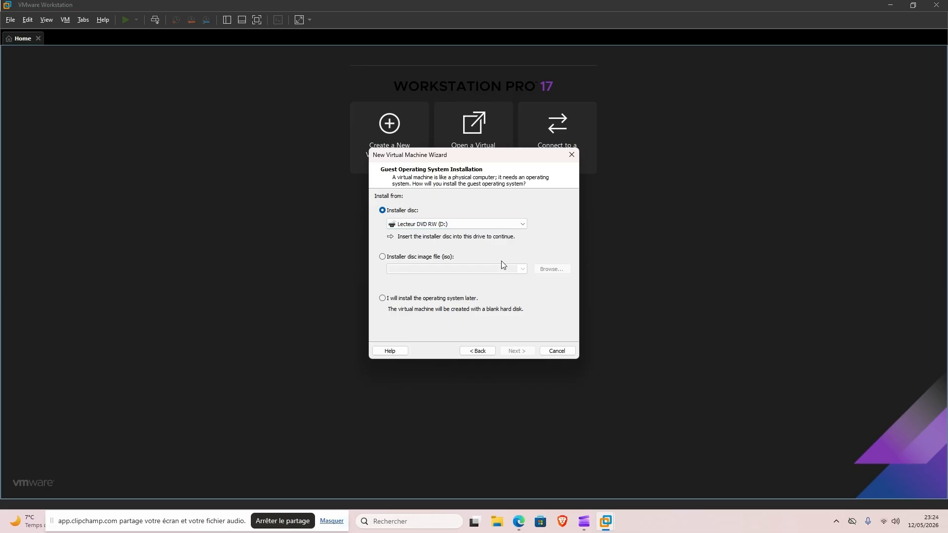
# Step: Choose to install the operating system later and set the guest system to Microsoft Windows, version Windows 10
pyautogui.click(388, 299)
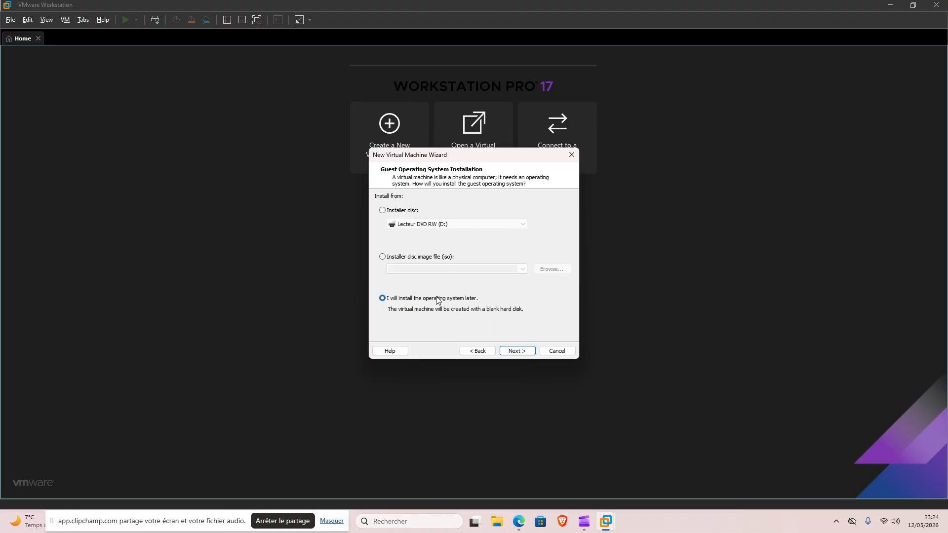
pyautogui.click(515, 353)
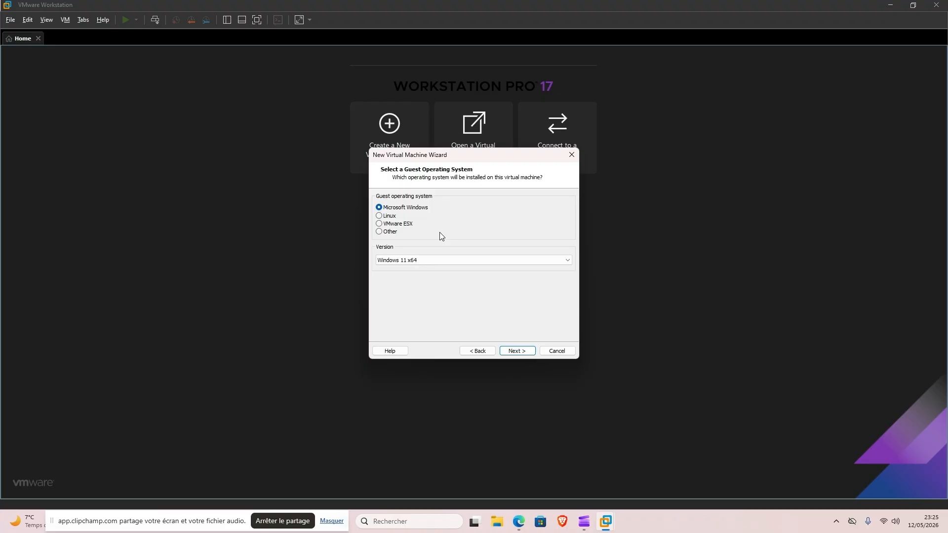
pyautogui.click(401, 263)
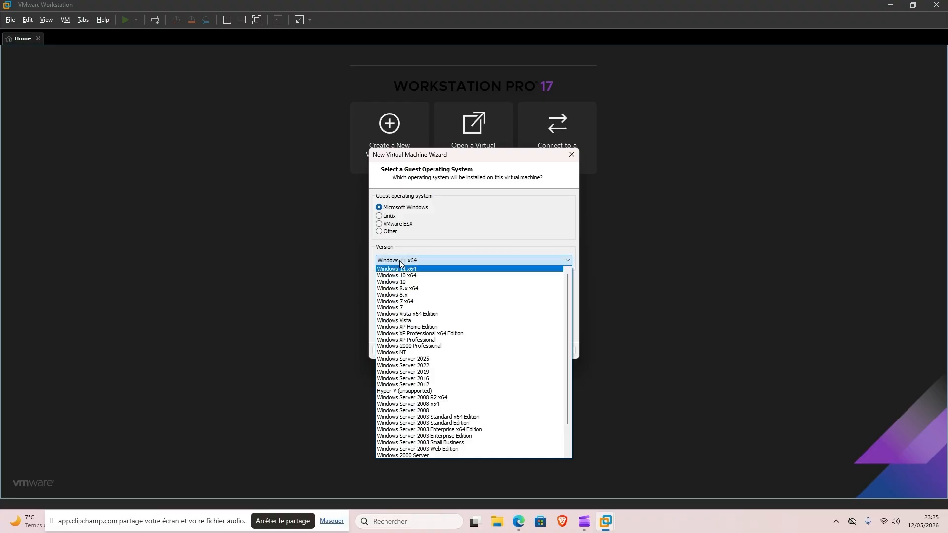
pyautogui.click(412, 282)
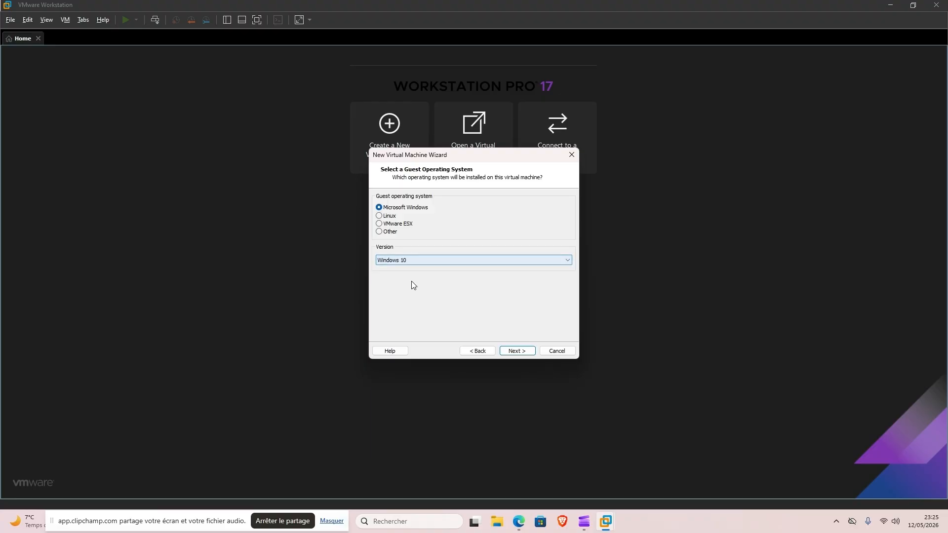
pyautogui.click(523, 351)
pyautogui.click(522, 351)
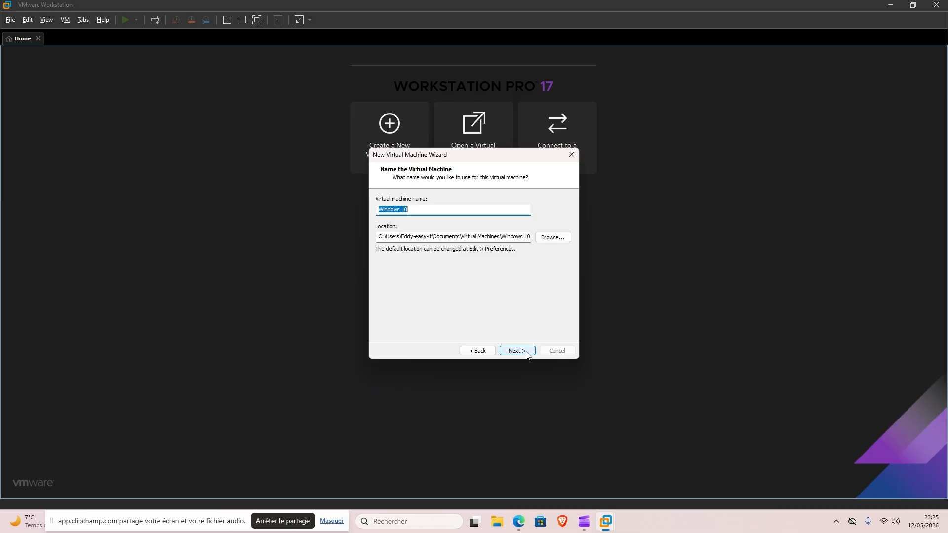
# Step: Browse for the virtual machine's storage location and select the local disk (C:) under Ce PC
pyautogui.click(433, 212)
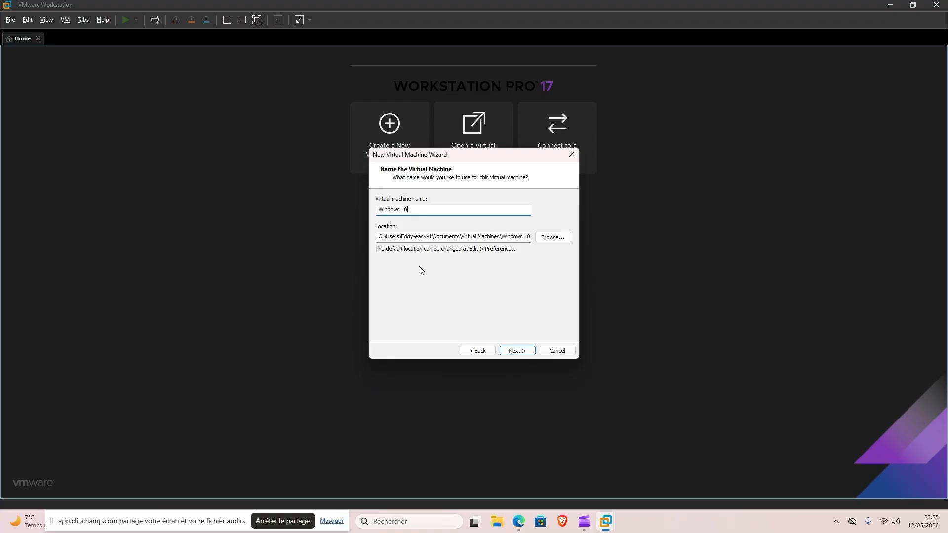
pyautogui.click(550, 238)
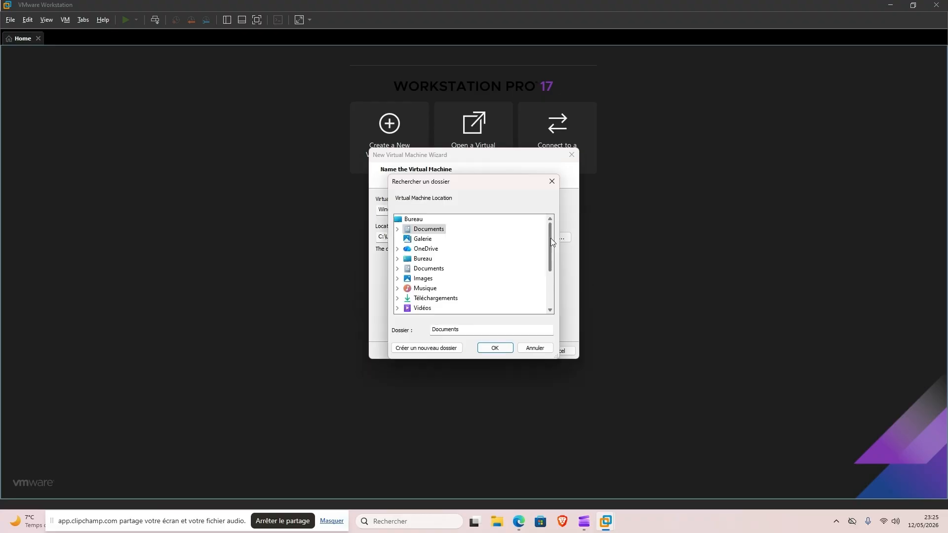
pyautogui.scroll(-1, 430, 267)
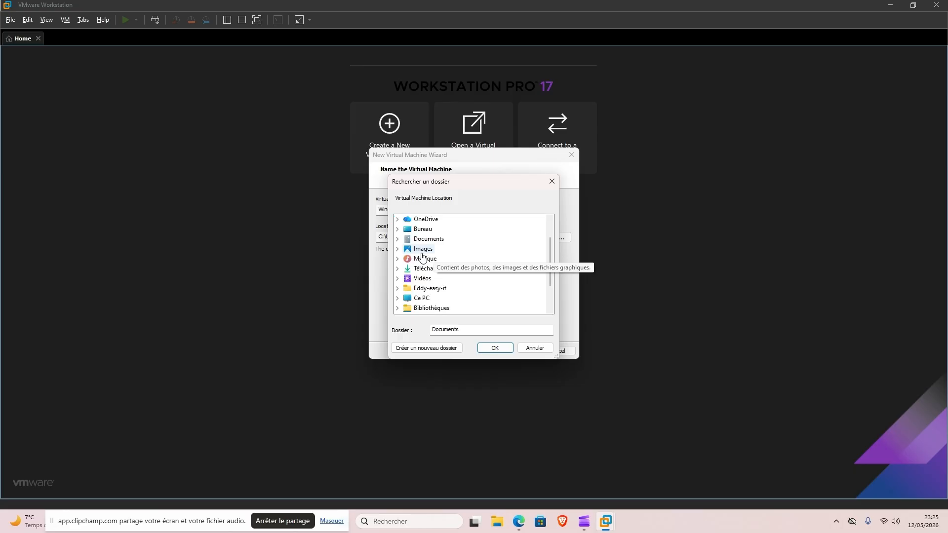
pyautogui.click(422, 297)
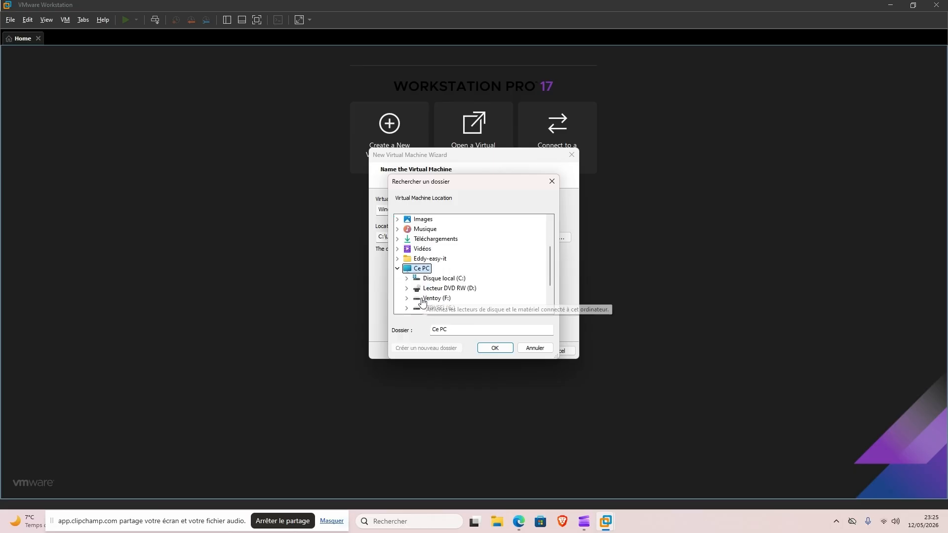
pyautogui.scroll(-1, 457, 268)
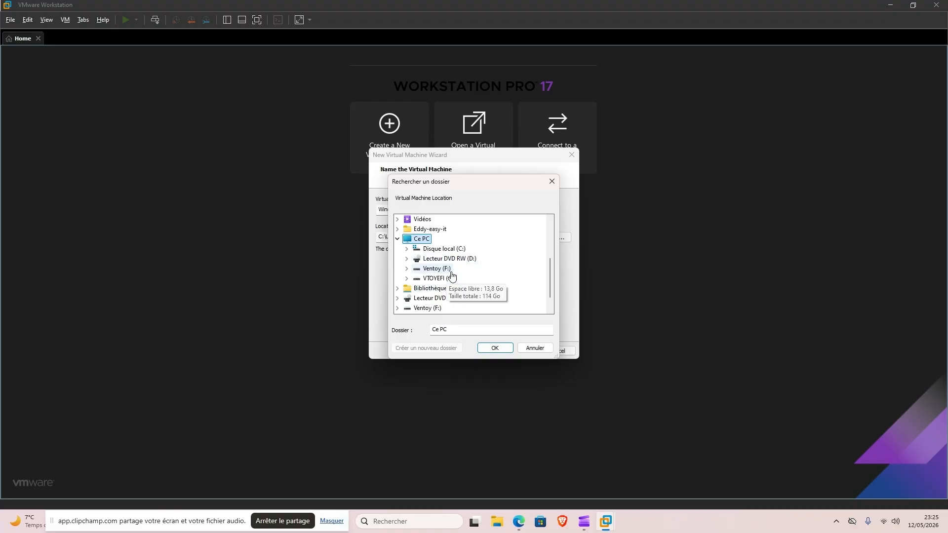
pyautogui.doubleClick(444, 249)
pyautogui.scroll(-1, 447, 280)
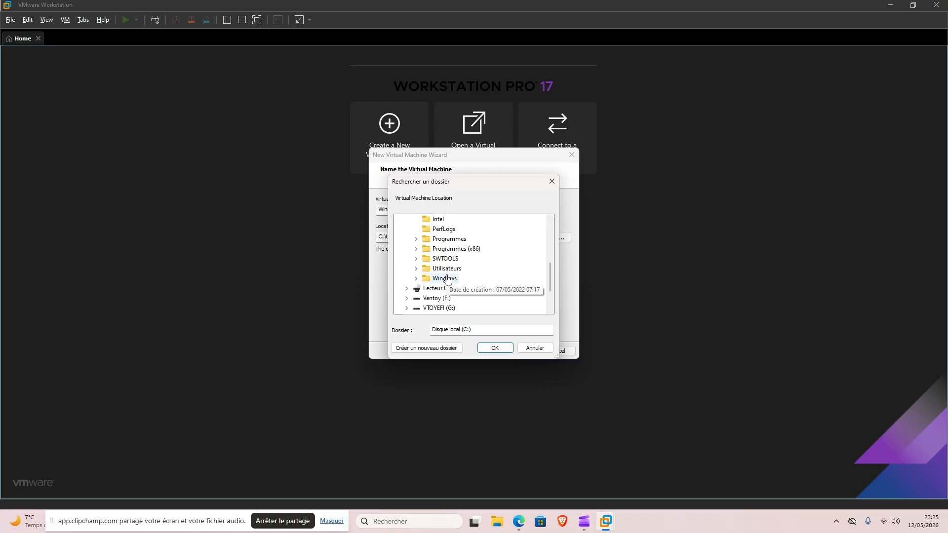
pyautogui.scroll(1, 441, 267)
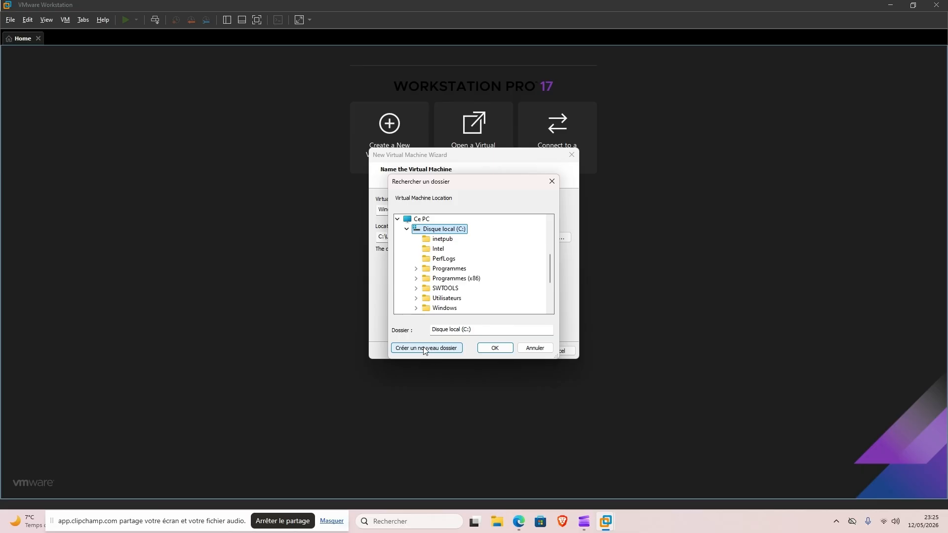
pyautogui.scroll(-2, 456, 302)
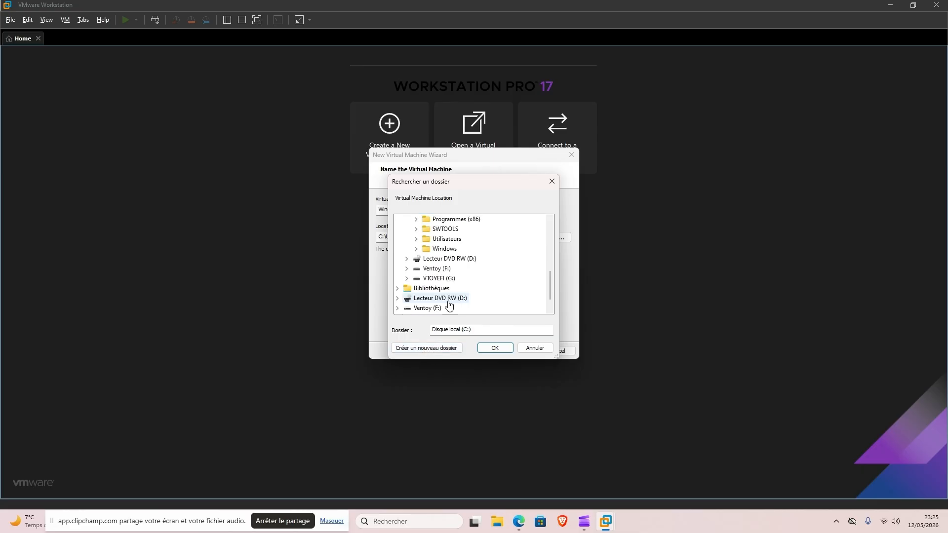
pyautogui.scroll(2, 449, 306)
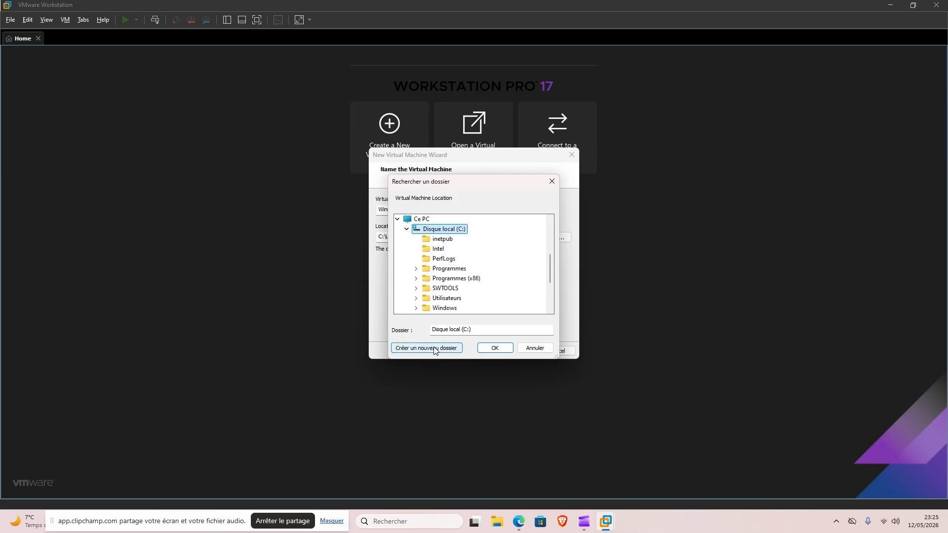
# Step: Create a new folder named "machines virtuelles" on the C: drive and use it as the virtual machine's location
pyautogui.click(434, 348)
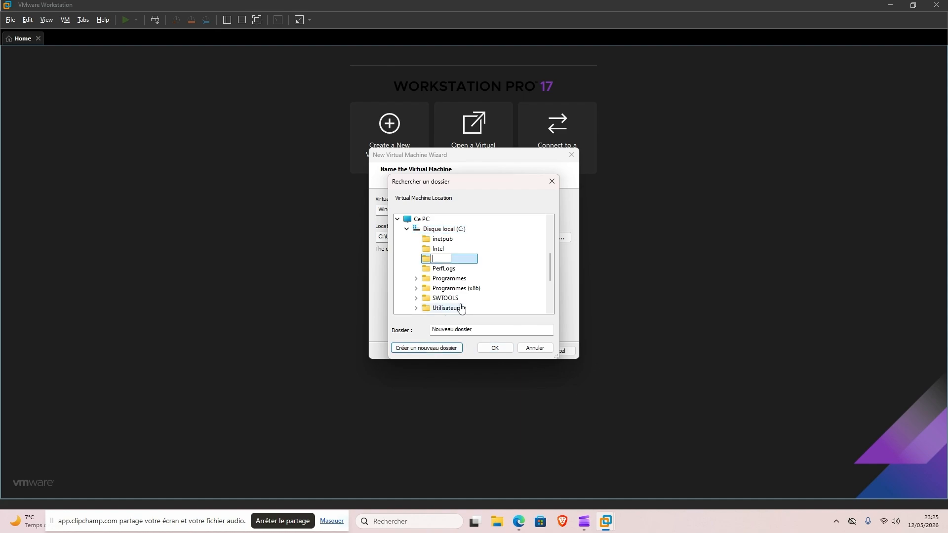
pyautogui.write('machines viryuelles')
pyautogui.press('BackSpace')
pyautogui.write('t')
pyautogui.press('Escape')
pyautogui.click(494, 349)
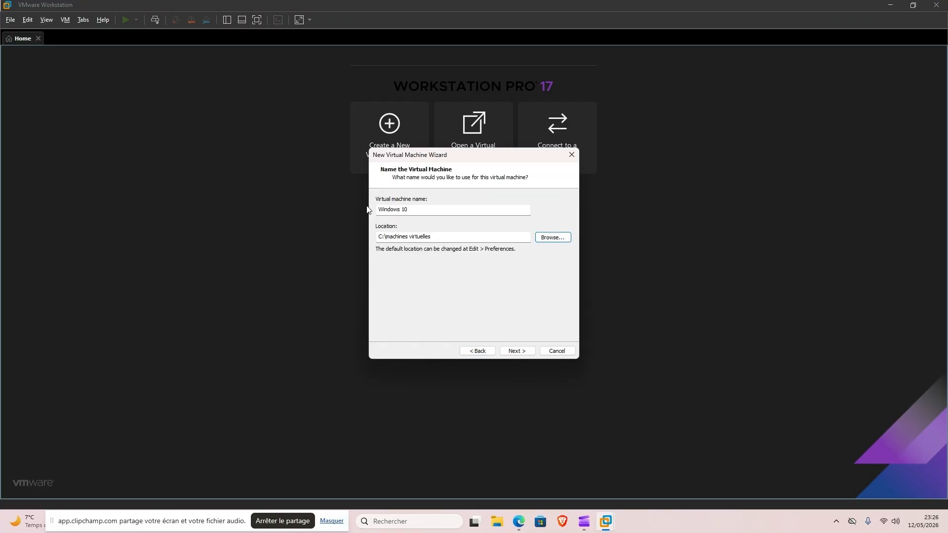
# Step: Accept the name Windows 10 with the location C:\machines virtuelles, and keep BIOS as the firmware type
pyautogui.doubleClick(385, 237)
pyautogui.click(389, 237)
pyautogui.moveTo(389, 237); pyautogui.dragTo(430, 237)
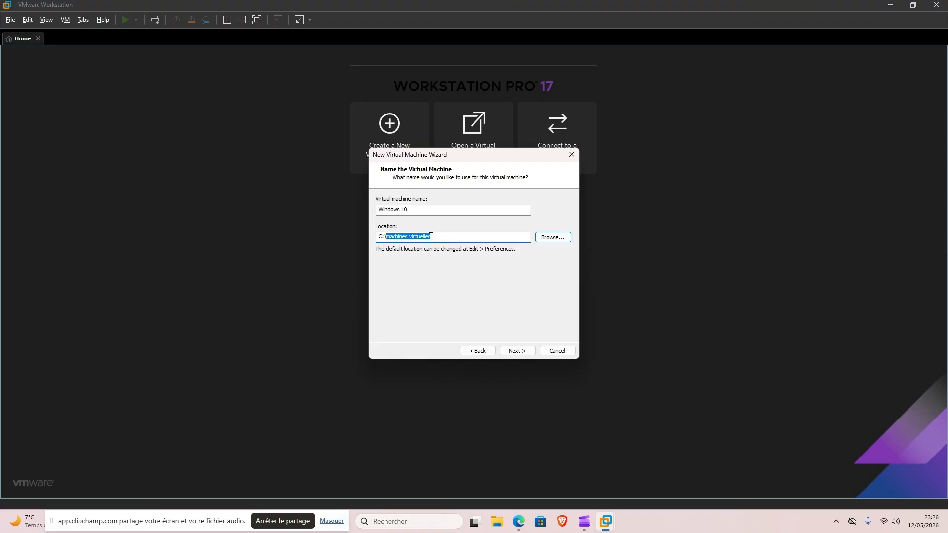
pyautogui.click(515, 352)
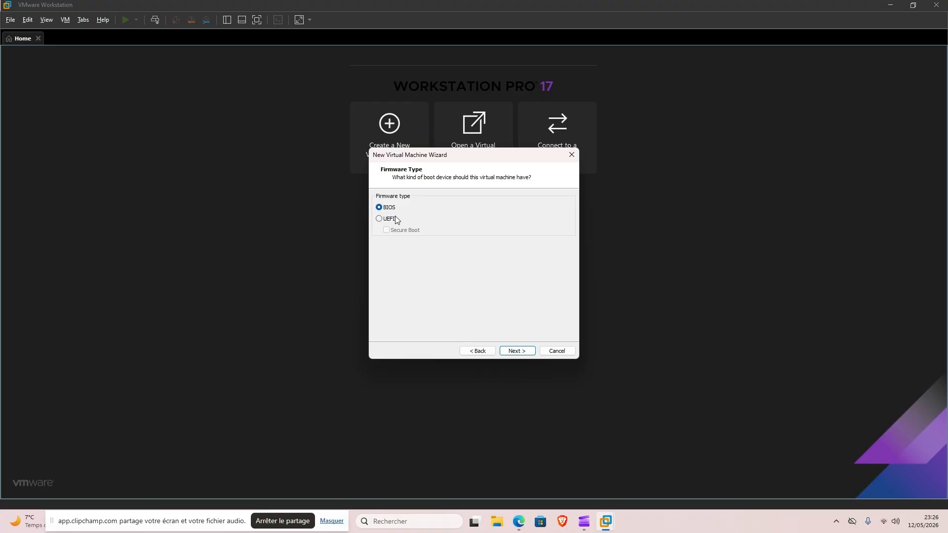
pyautogui.click(521, 352)
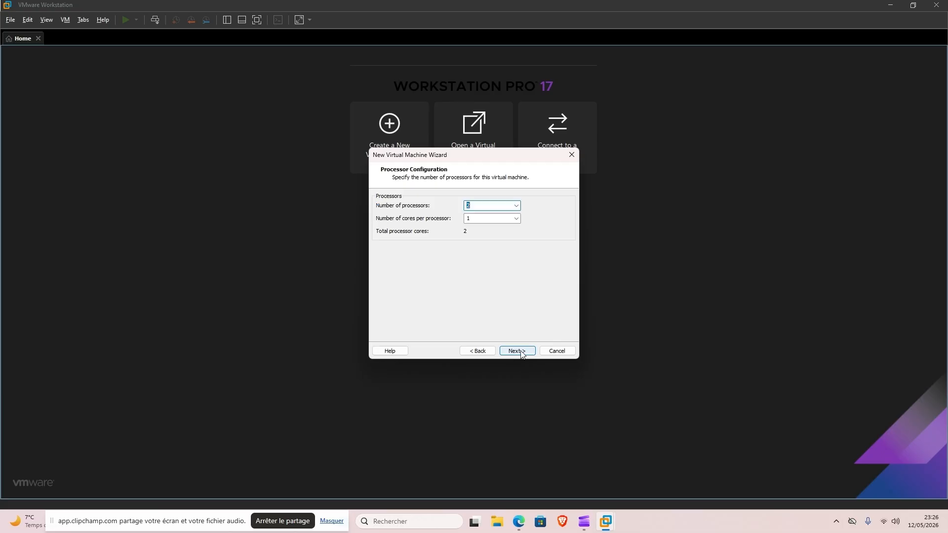
# Step: Set the processor configuration to 2 processors with 2 cores per processor
pyautogui.click(516, 206)
pyautogui.click(507, 221)
pyautogui.click(505, 222)
pyautogui.click(502, 233)
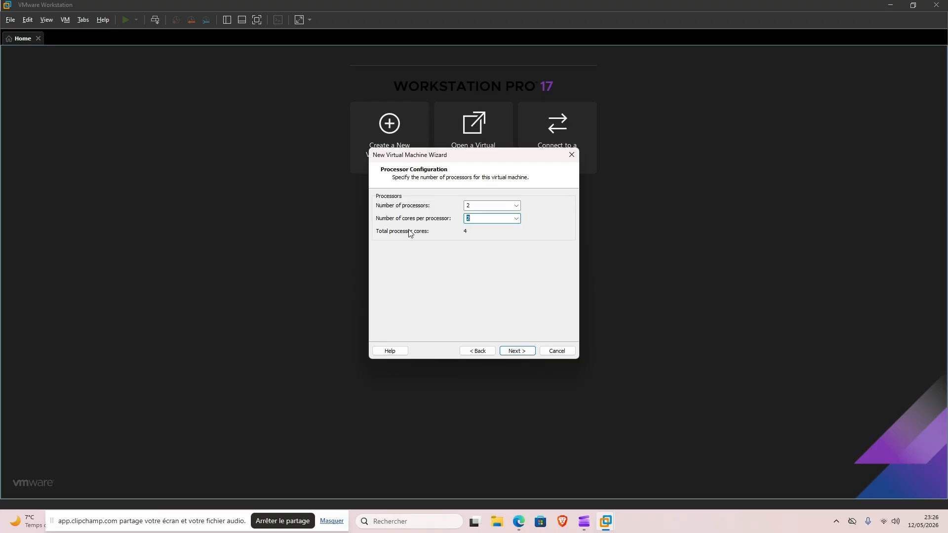
pyautogui.click(518, 352)
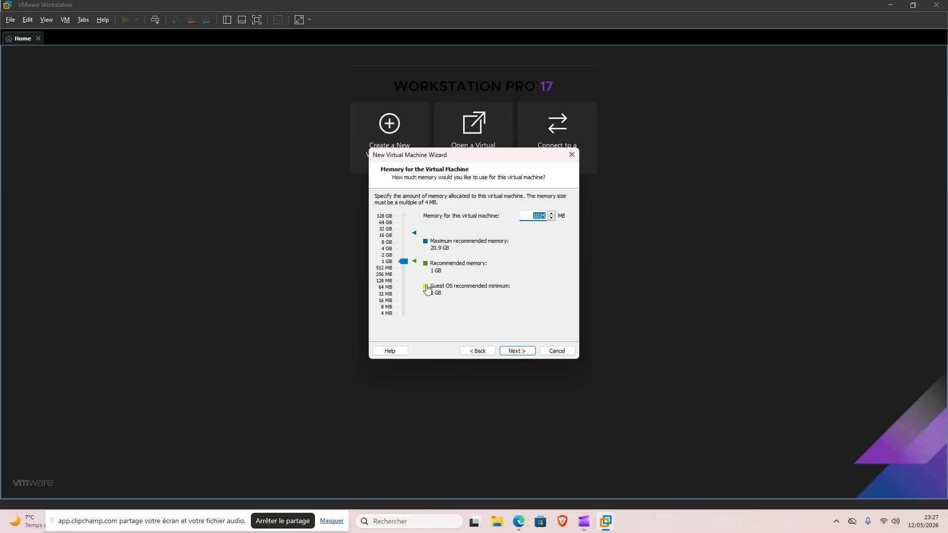
# Step: Set the virtual machine's memory to 4012 MB
pyautogui.moveTo(400, 262); pyautogui.dragTo(405, 253)
pyautogui.click(552, 214)
pyautogui.click(552, 214)
pyautogui.click(551, 213)
pyautogui.click(551, 213)
pyautogui.click(552, 213)
pyautogui.click(553, 213)
pyautogui.click(551, 213)
pyautogui.click(526, 352)
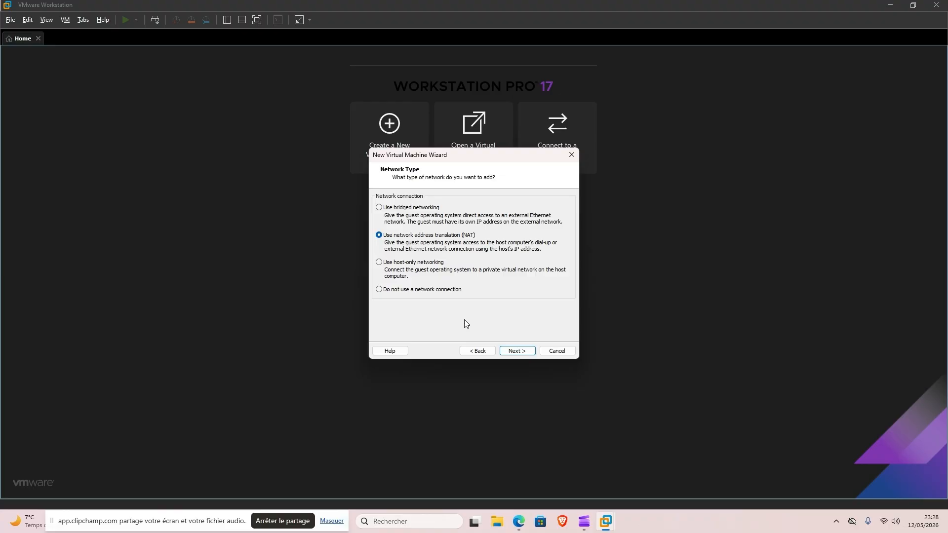
# Step: Accept NAT networking, the LSI Logic SAS controller and the NVMe disk type, with a newly created virtual disk
pyautogui.click(518, 351)
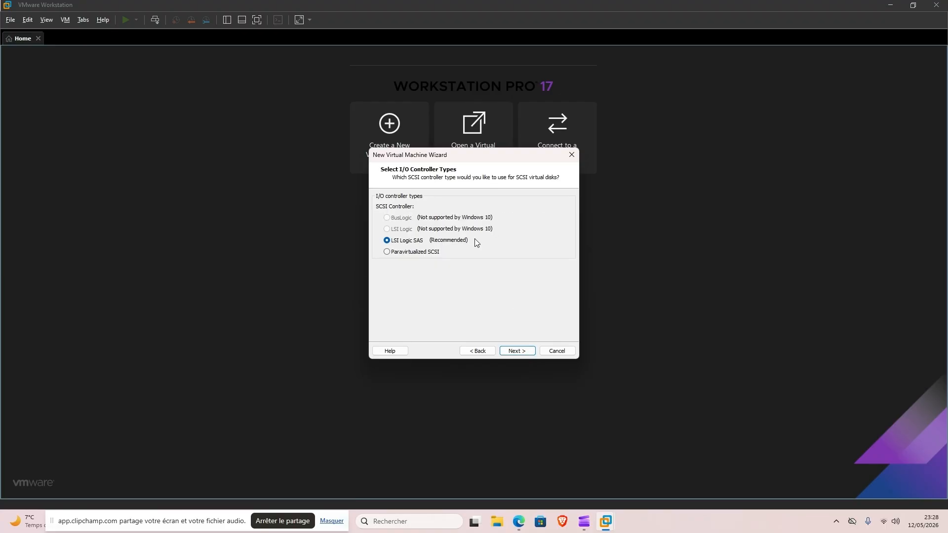
pyautogui.click(515, 351)
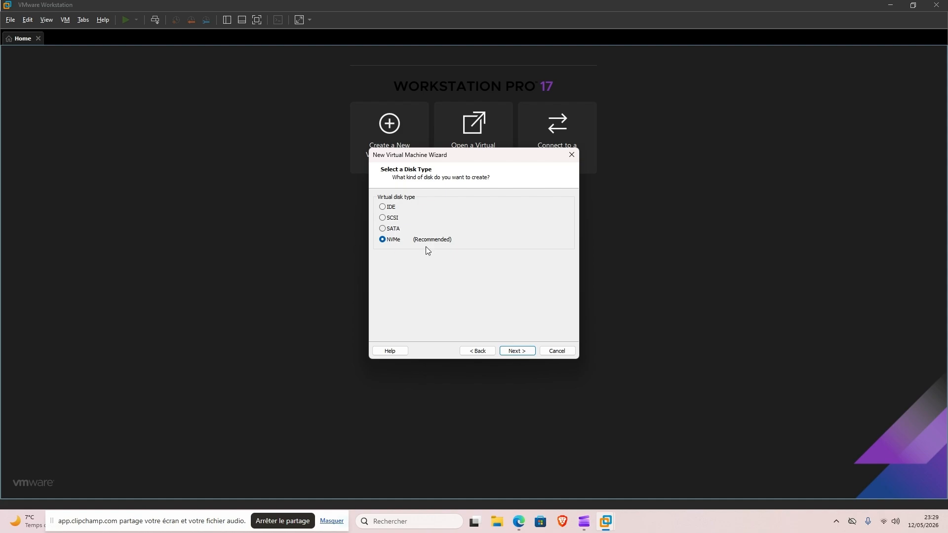
pyautogui.click(528, 353)
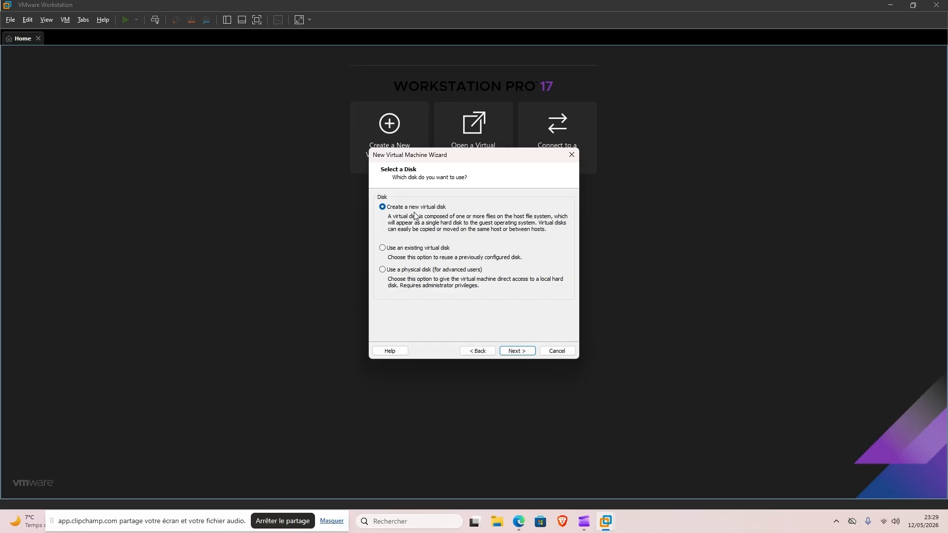
pyautogui.click(516, 351)
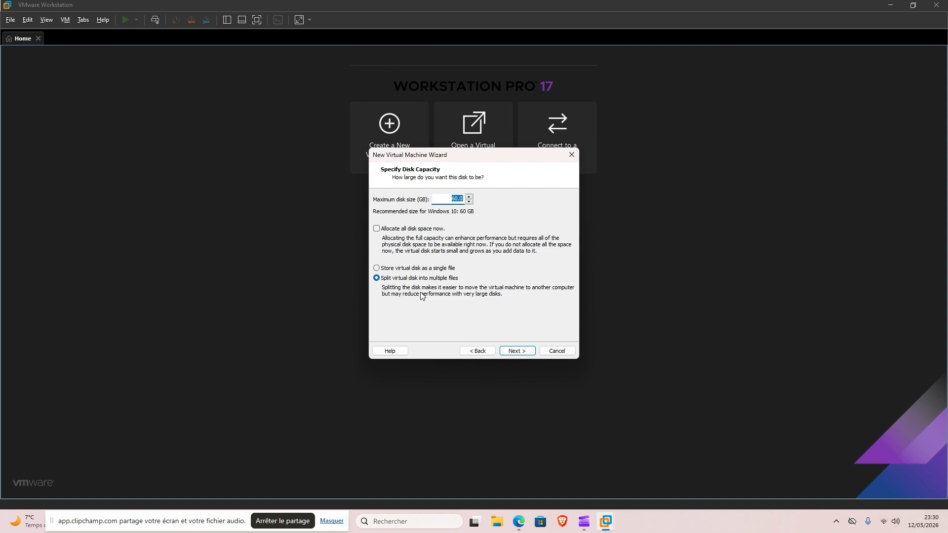
# Step: Store the 60 GB virtual disk as a single file and keep Windows 10.vmdk as the disk file name
pyautogui.click(378, 269)
pyautogui.click(517, 351)
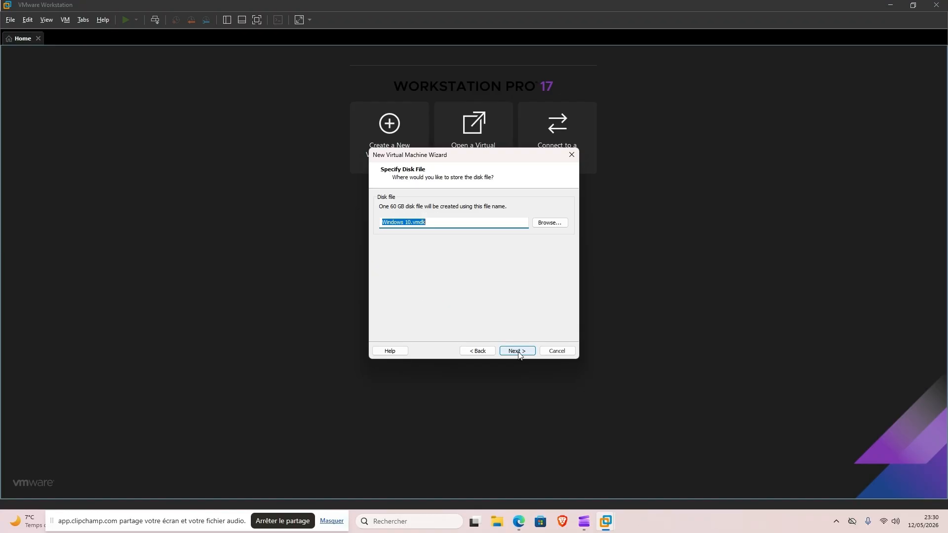
pyautogui.click(449, 225)
pyautogui.moveTo(442, 219); pyautogui.dragTo(382, 224)
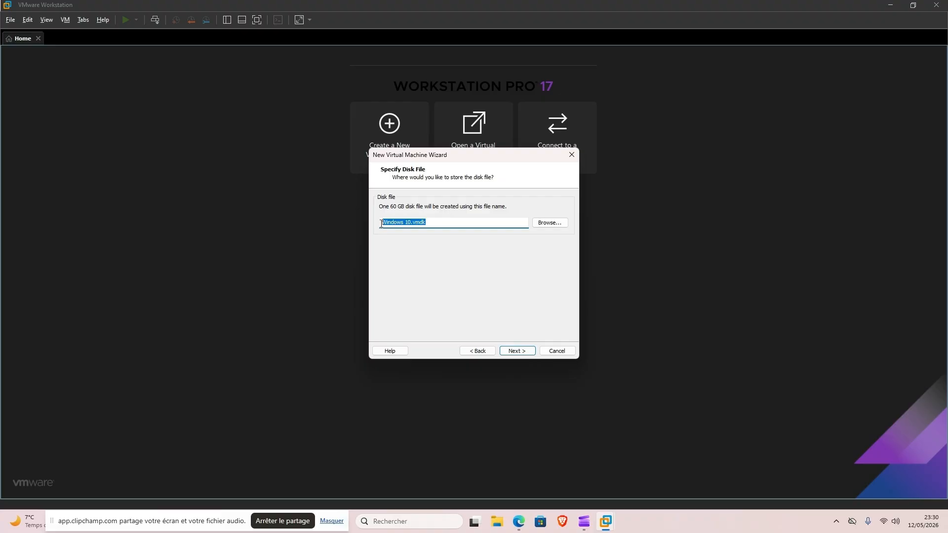
pyautogui.click(517, 351)
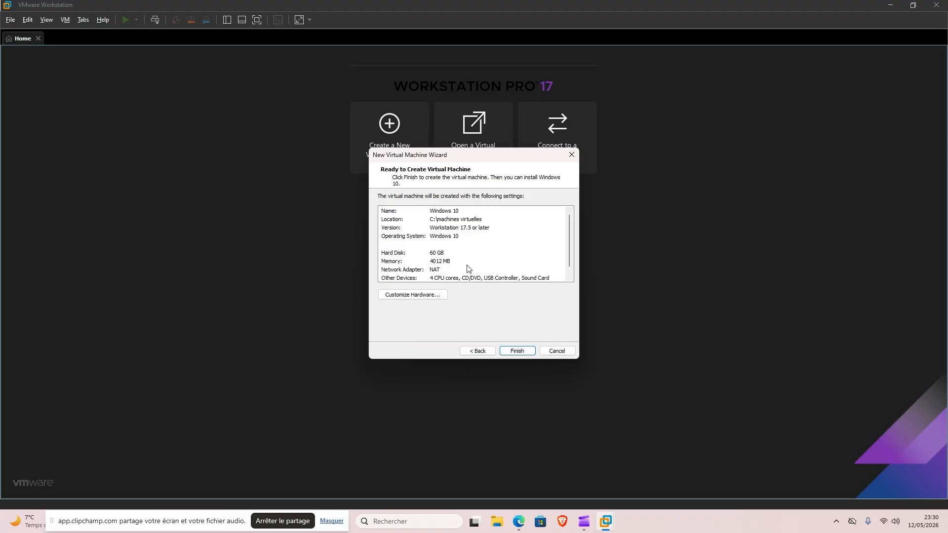
# Step: Review the virtual machine's hardware and settings summary, and finish creating the Windows 10 virtual machine
pyautogui.click(426, 296)
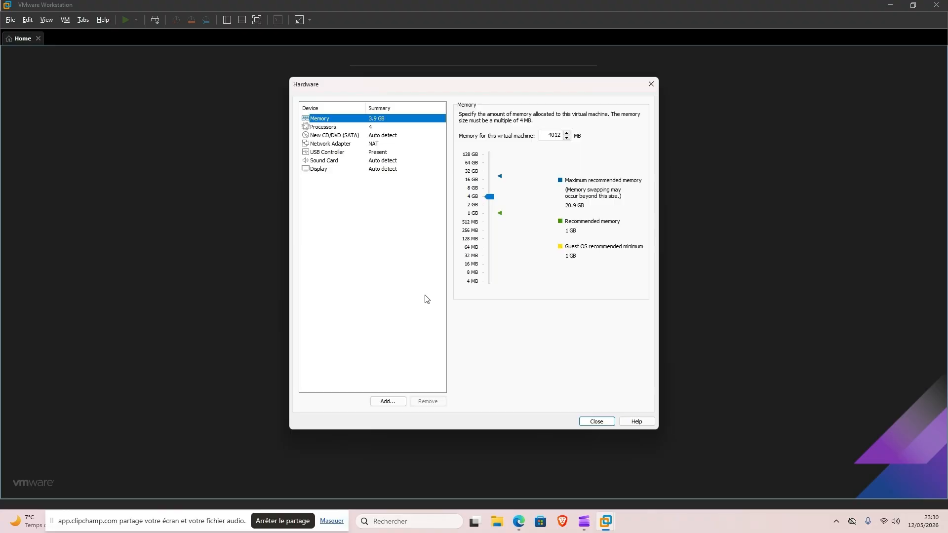
pyautogui.click(596, 422)
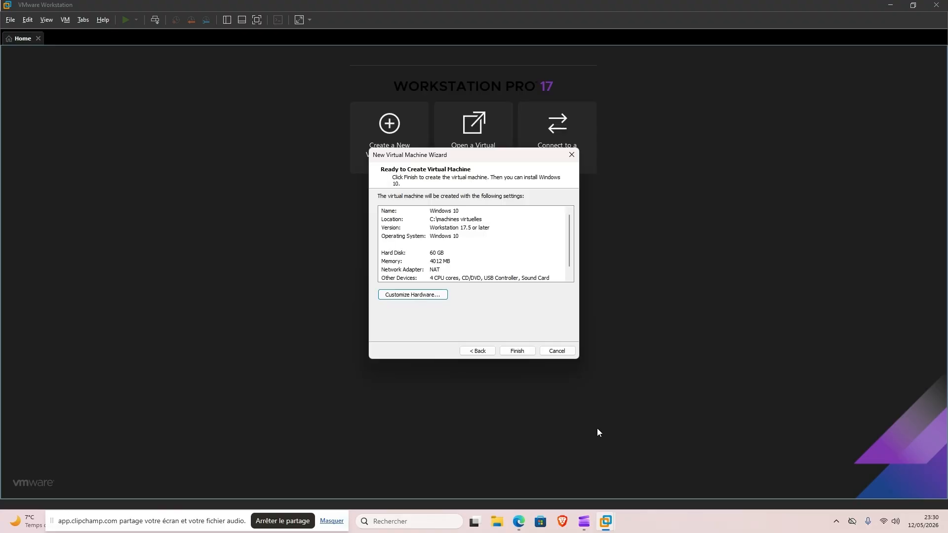
pyautogui.scroll(-1, 480, 259)
pyautogui.scroll(1, 482, 263)
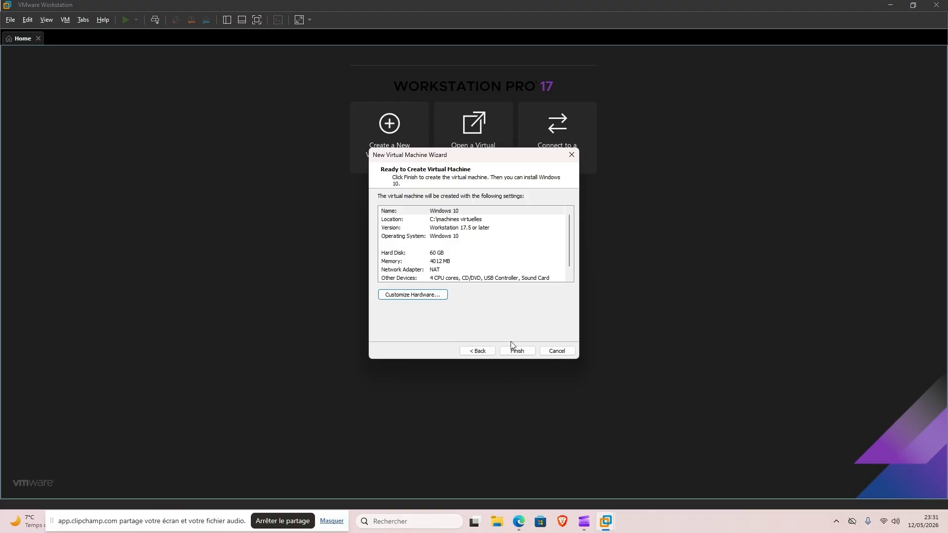
pyautogui.click(518, 352)
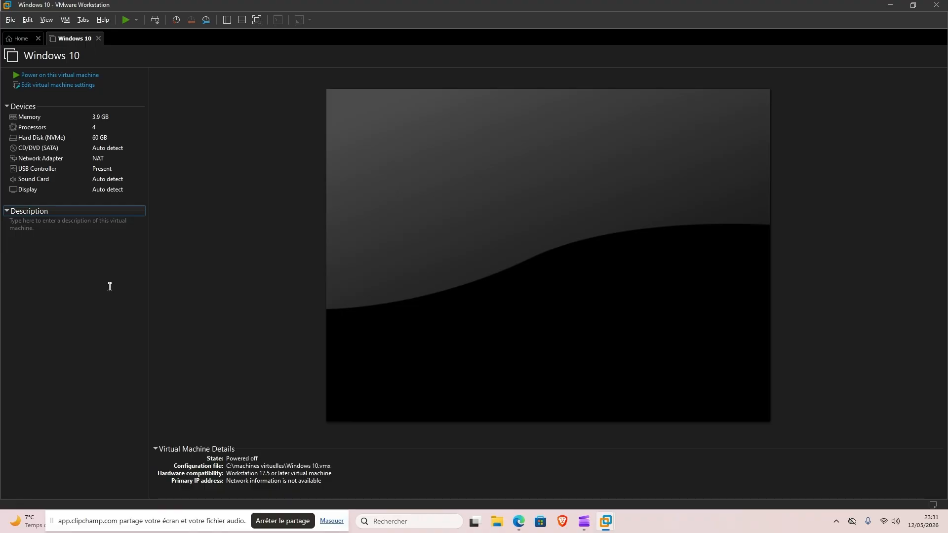
# Step: Set the virtual machine's CD/DVD (SATA) drive to use an ISO image file and browse for the image from Ce PC
pyautogui.click(82, 158)
pyautogui.click(67, 86)
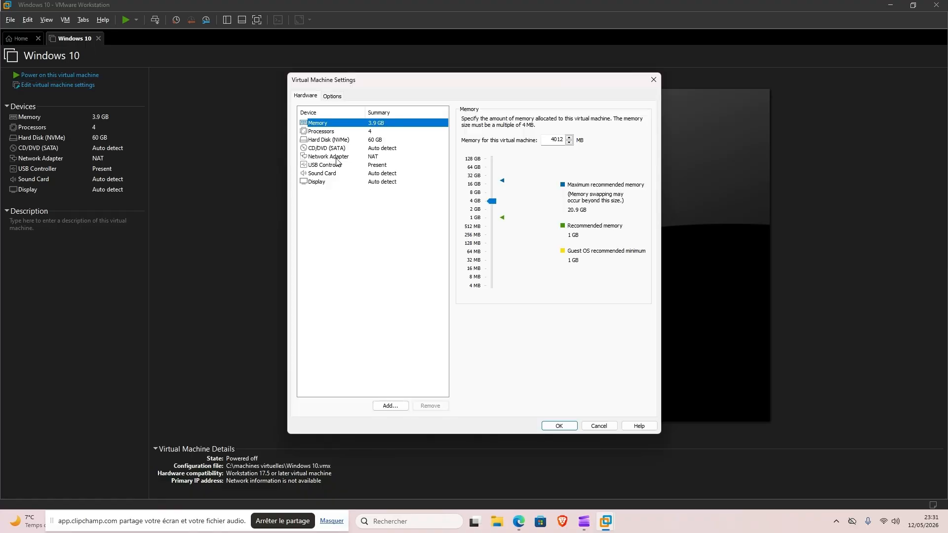
pyautogui.click(321, 149)
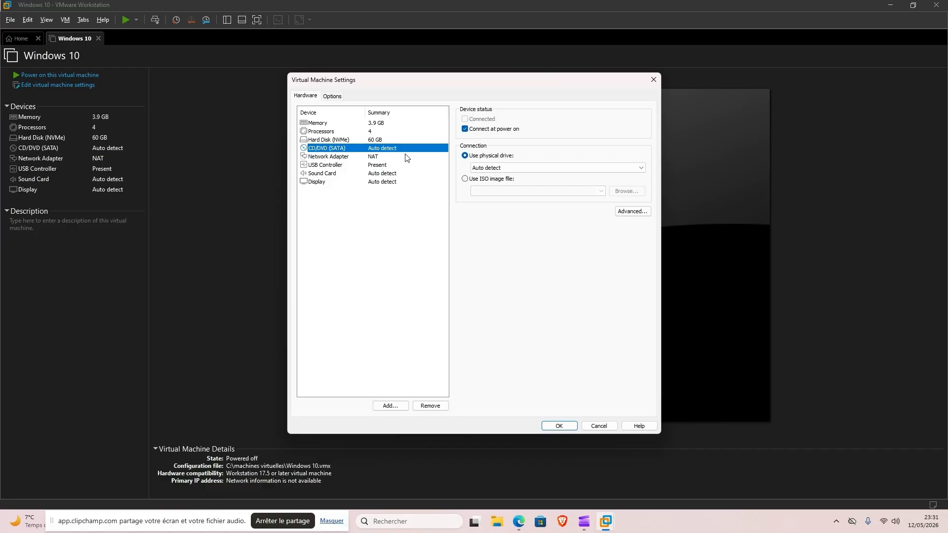
pyautogui.click(465, 179)
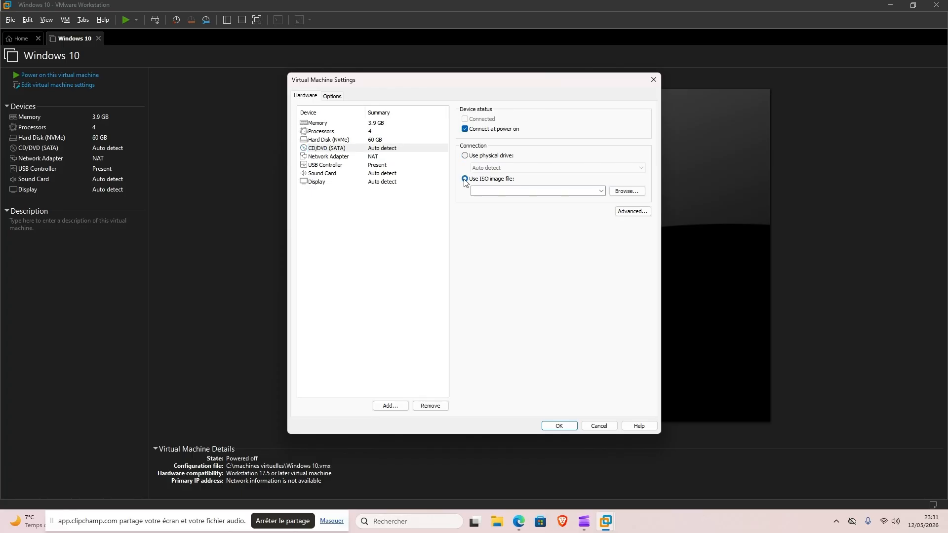
pyautogui.click(630, 196)
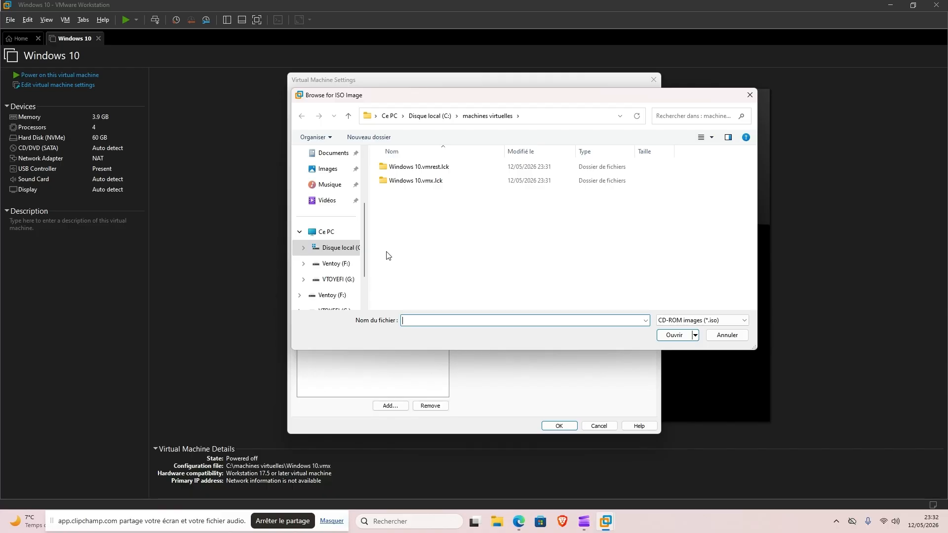
pyautogui.click(344, 235)
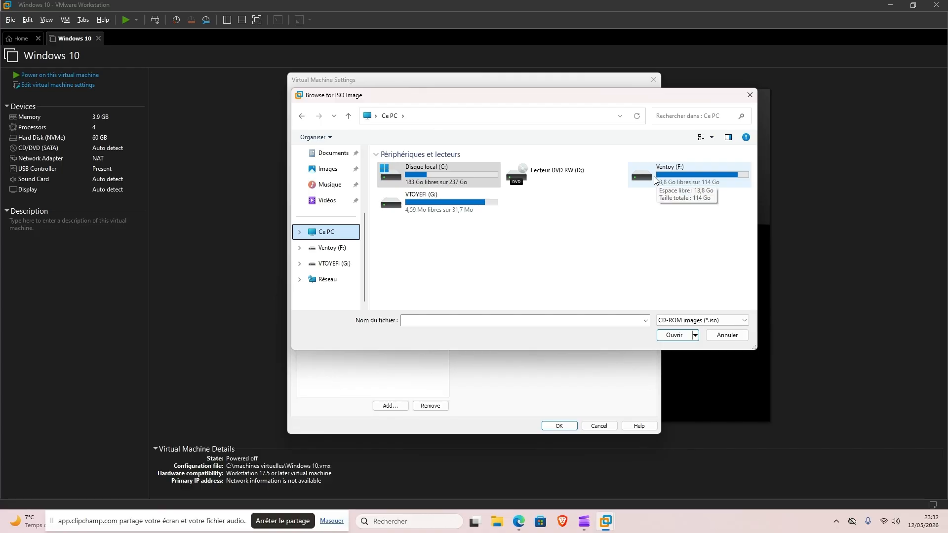
# Step: Check the Téléchargements and Documents folders for an ISO image, and return to Ce PC
pyautogui.scroll(1, 326, 175)
pyautogui.scroll(1, 325, 174)
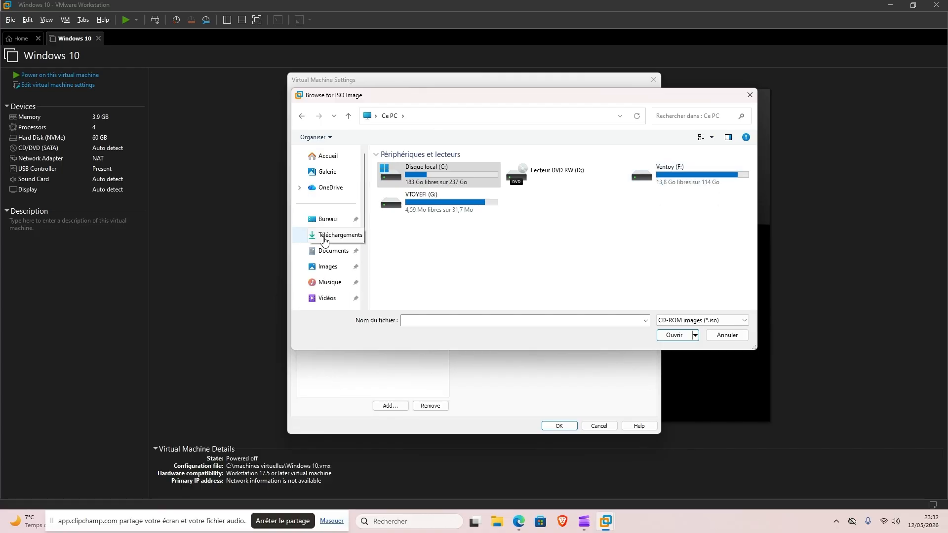
pyautogui.click(324, 238)
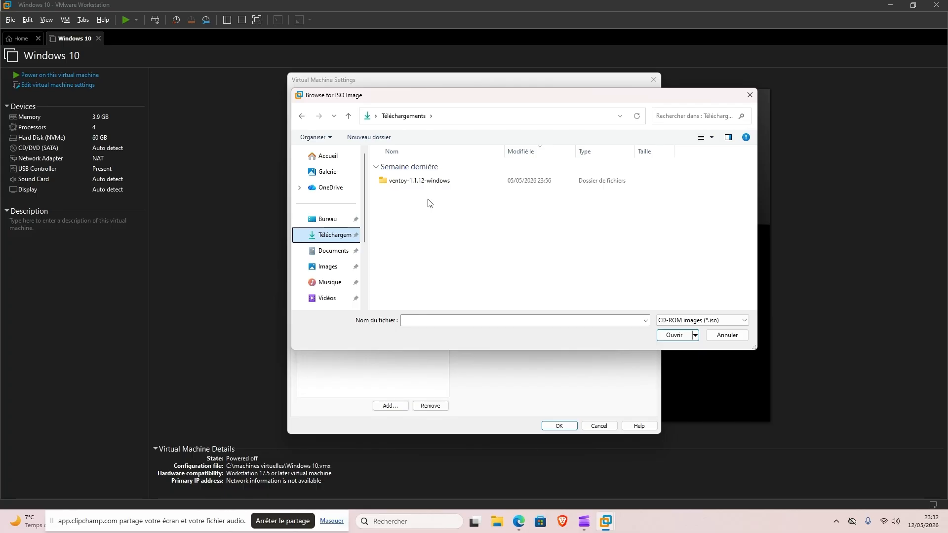
pyautogui.click(333, 252)
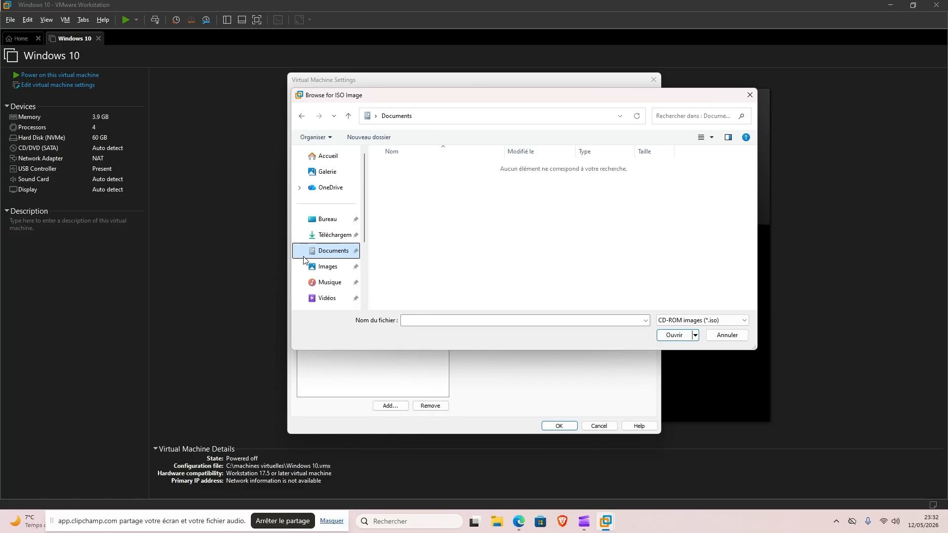
pyautogui.scroll(-1, 311, 259)
pyautogui.scroll(-1, 319, 259)
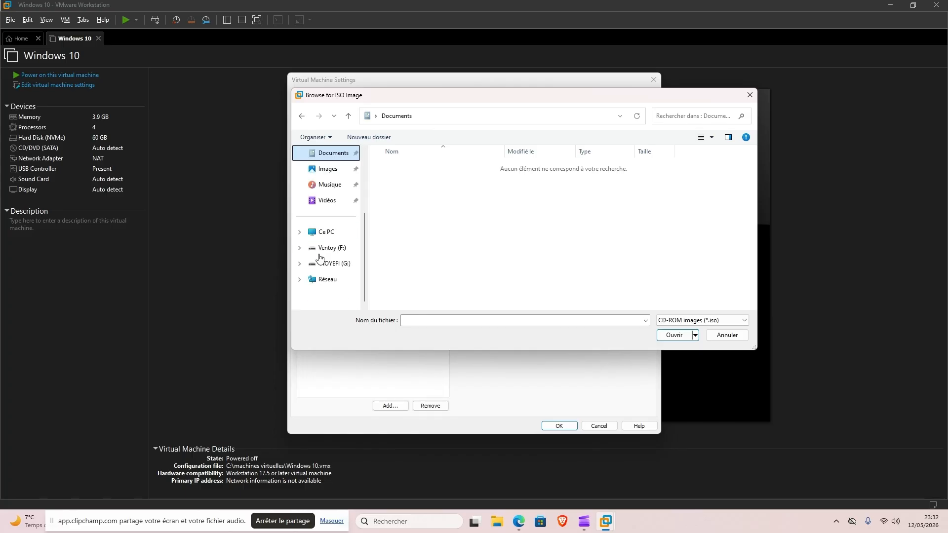
pyautogui.click(326, 232)
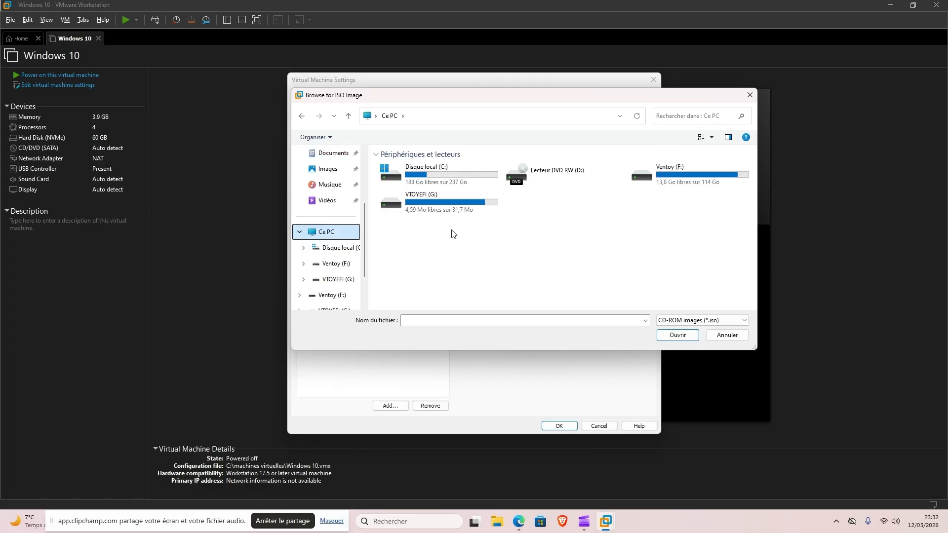
# Step: Load Windows_10_22H2_French_x64v1.iso from F:\ISO\Microsoft\Microsoft client into the CD/DVD drive and save the virtual machine settings
pyautogui.doubleClick(657, 178)
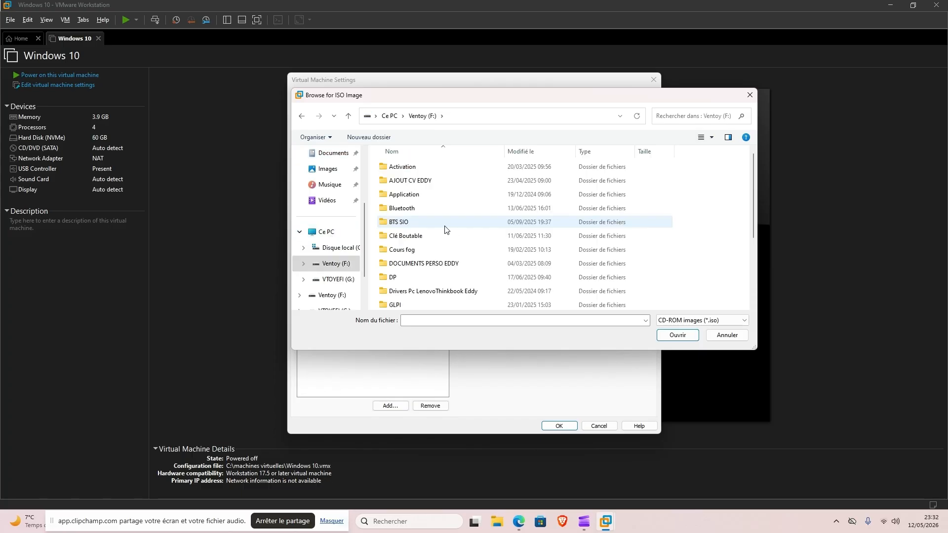
pyautogui.scroll(-2, 444, 230)
pyautogui.doubleClick(408, 251)
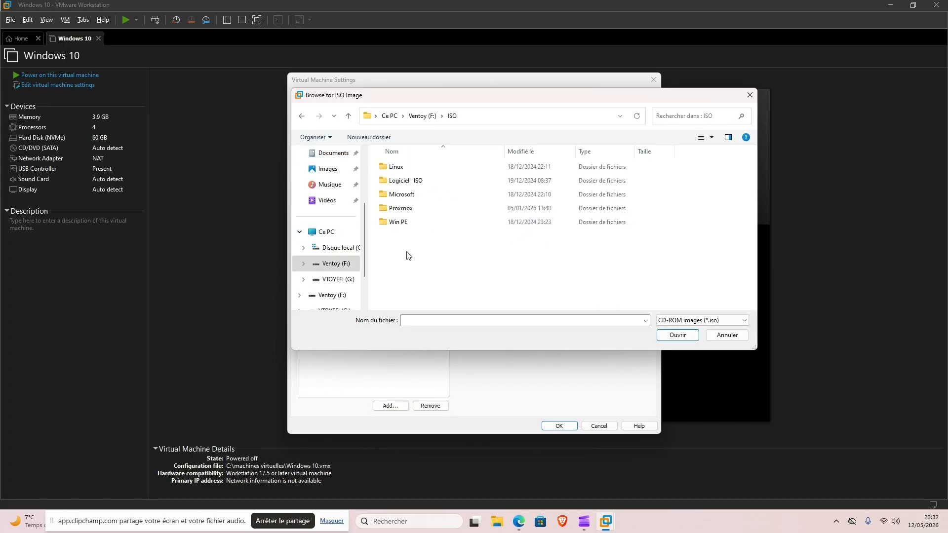
pyautogui.doubleClick(416, 195)
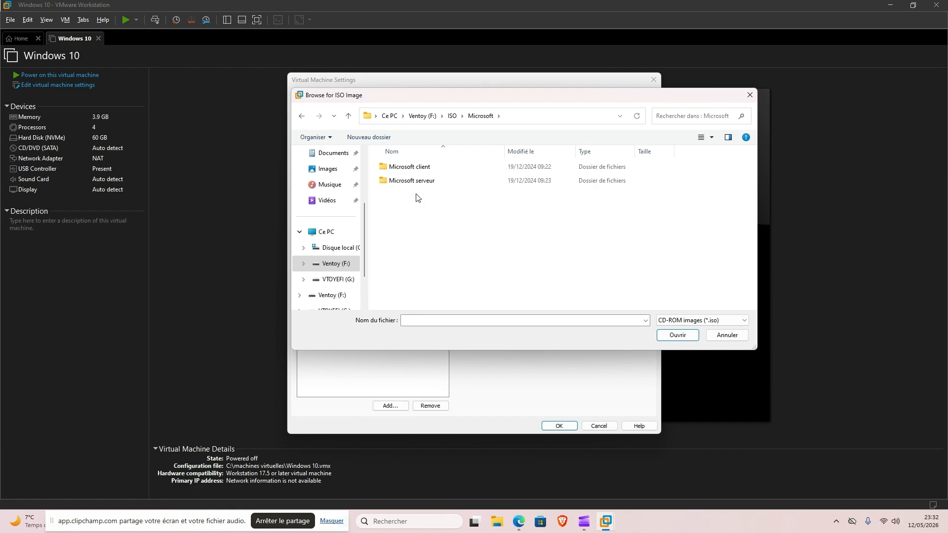
pyautogui.doubleClick(419, 168)
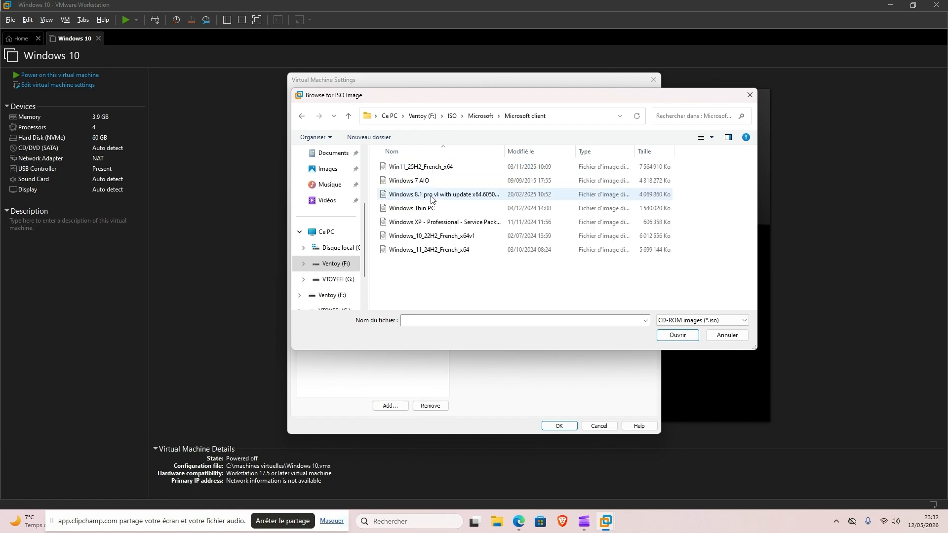
pyautogui.click(441, 237)
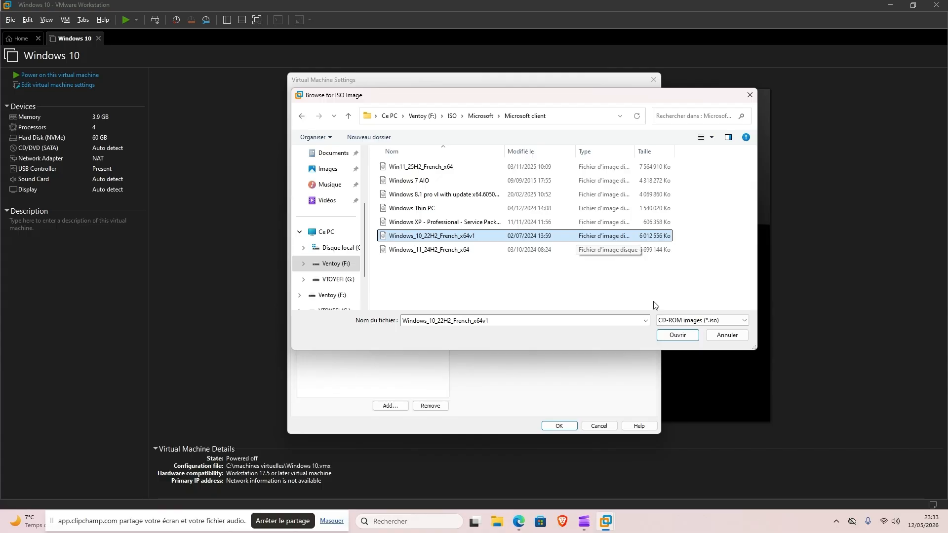
pyautogui.click(687, 336)
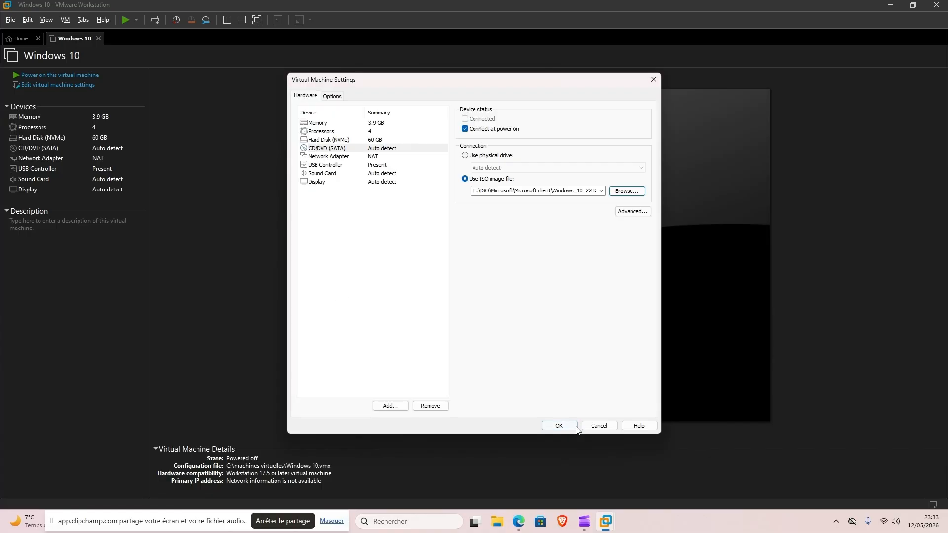
pyautogui.click(581, 192)
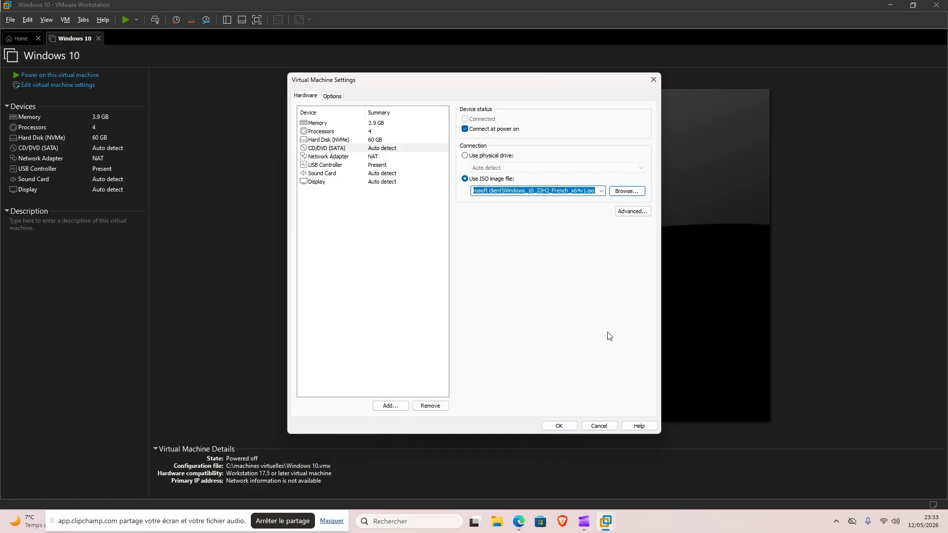
pyautogui.click(559, 426)
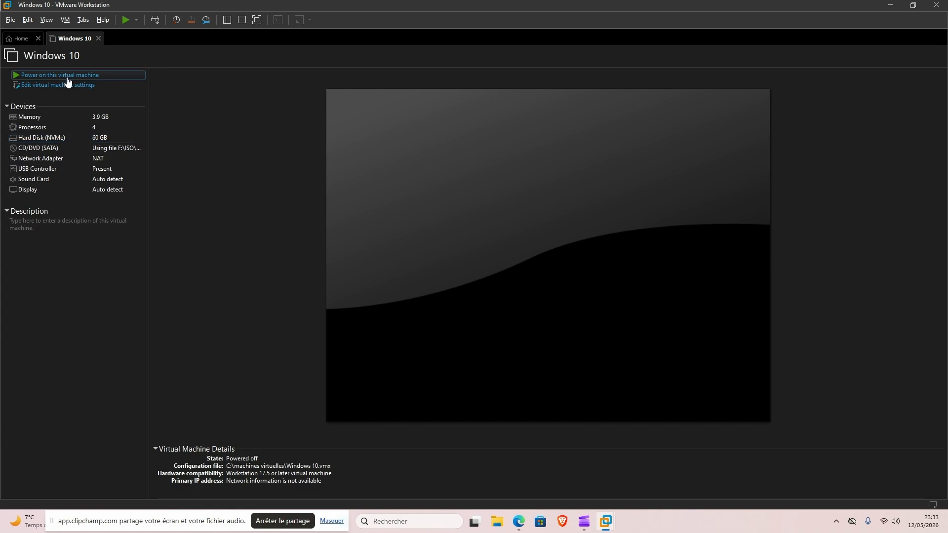
# Step: Power on the virtual machine, dismissing the side channel mitigations hint, and start the Windows installation
pyautogui.click(500, 285)
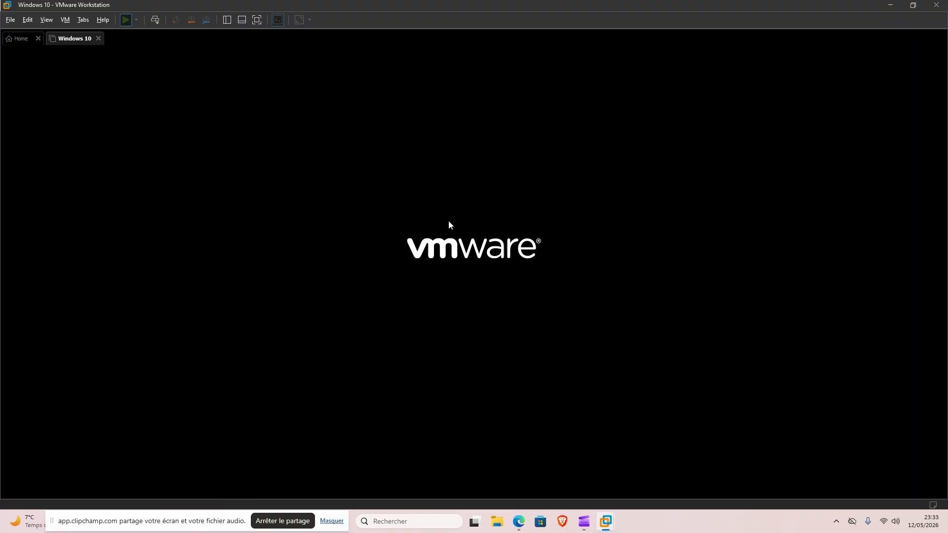
pyautogui.click(482, 281)
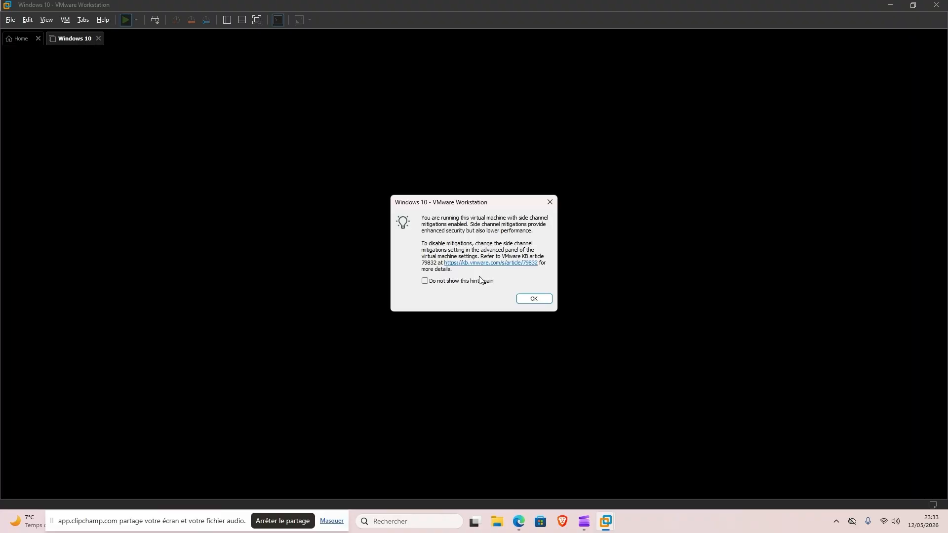
pyautogui.click(531, 299)
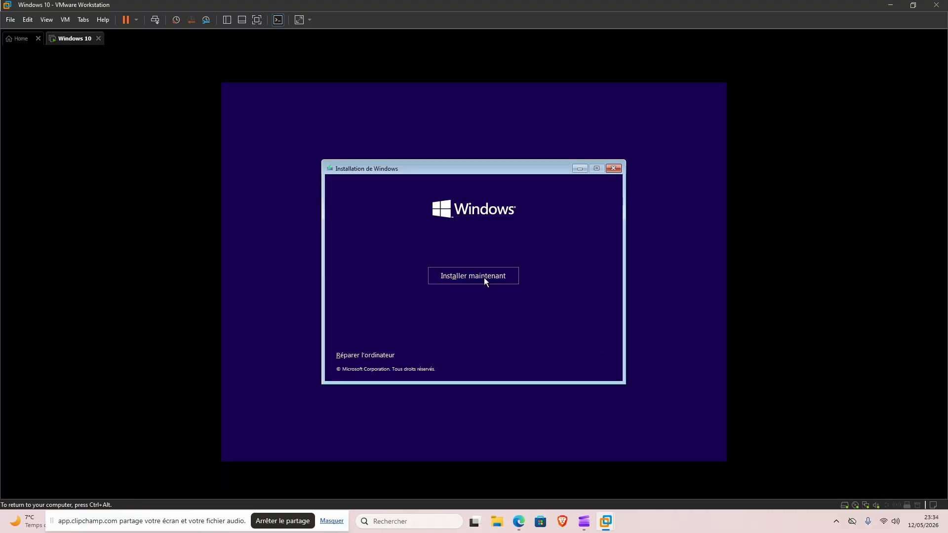
pyautogui.click(484, 280)
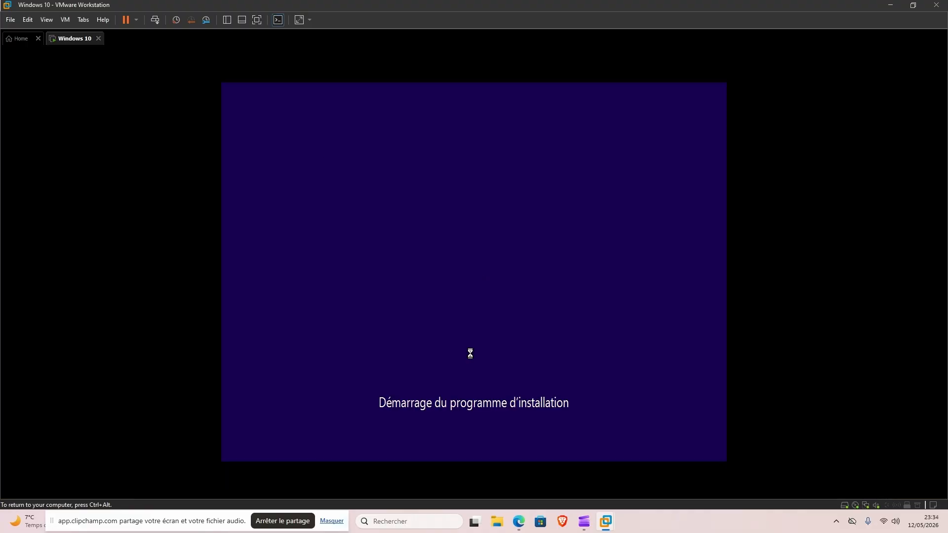